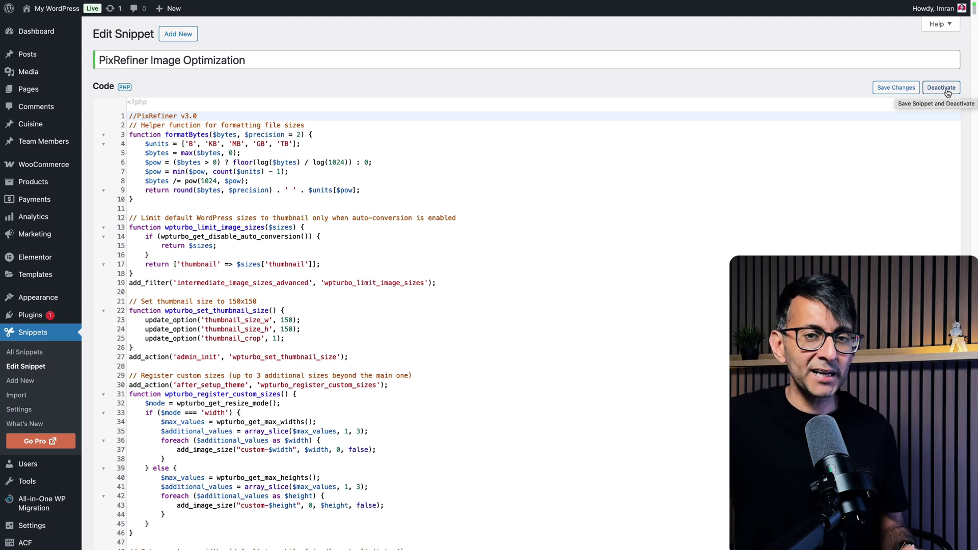
# - Zoom the admin page in and reveal the Media flyout listing PixRefiner
pyautogui.hotkey('ctrl', '+')
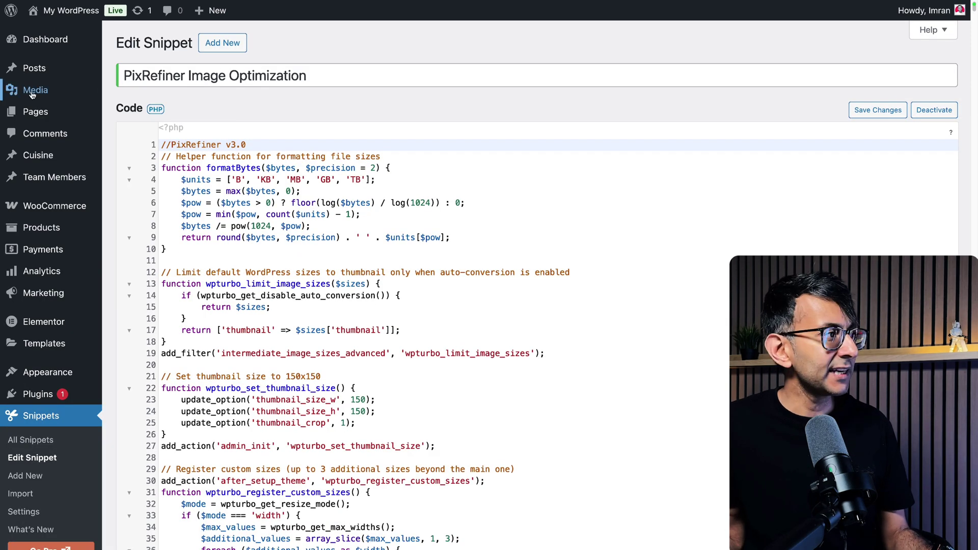
pyautogui.moveTo(33, 91)
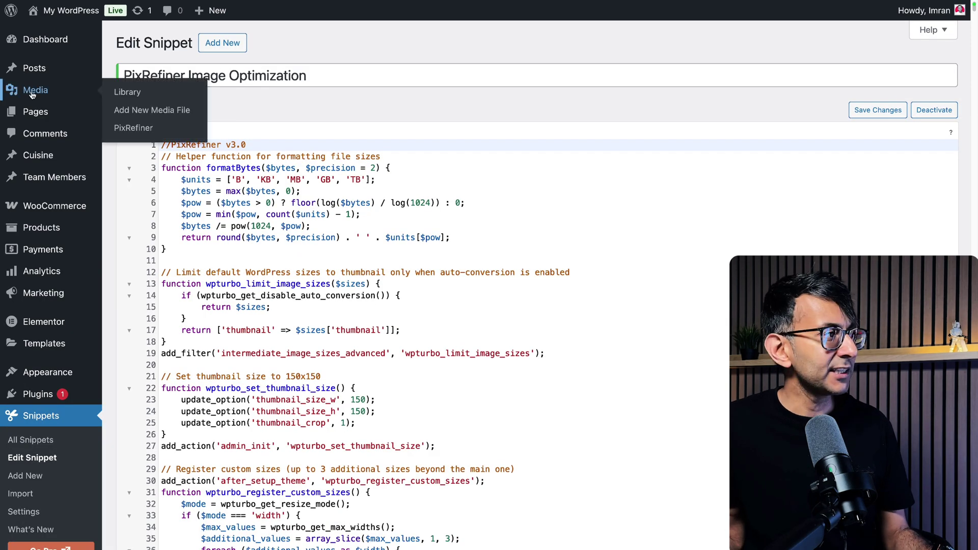
# - Go to Media > PixRefiner to show the v3.0 settings page
pyautogui.click(126, 131)
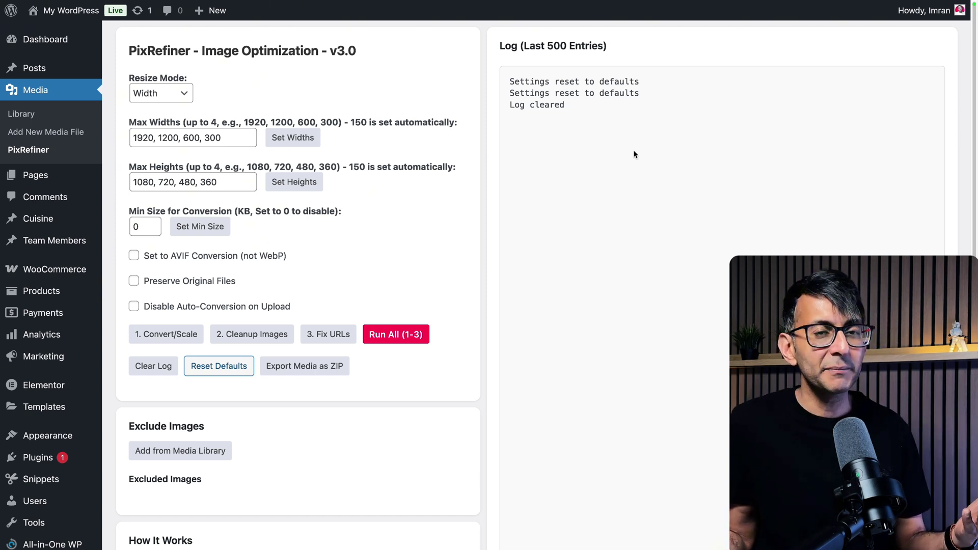
pyautogui.scroll(-10, 280, 192)
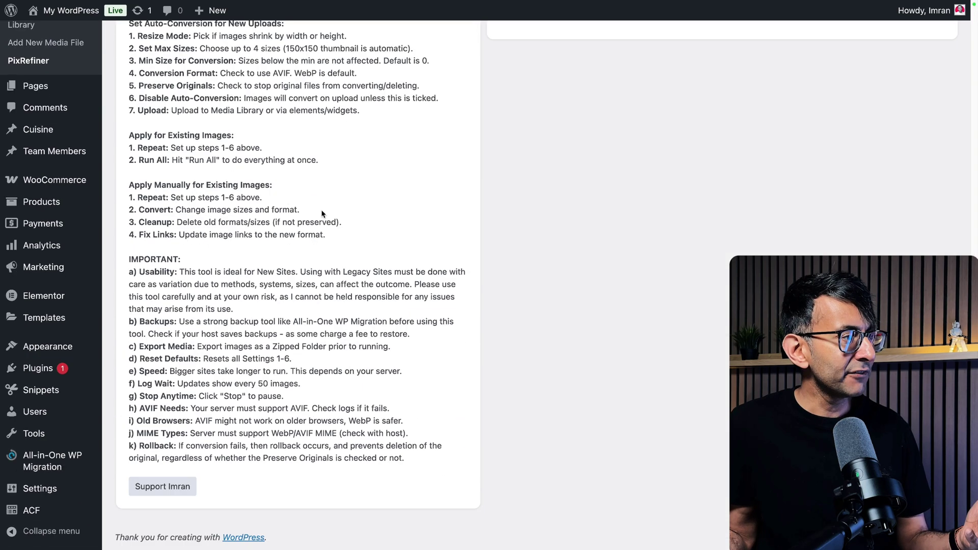
pyautogui.scroll(4, 323, 214)
pyautogui.scroll(-2, 324, 211)
pyautogui.scroll(-2, 324, 211)
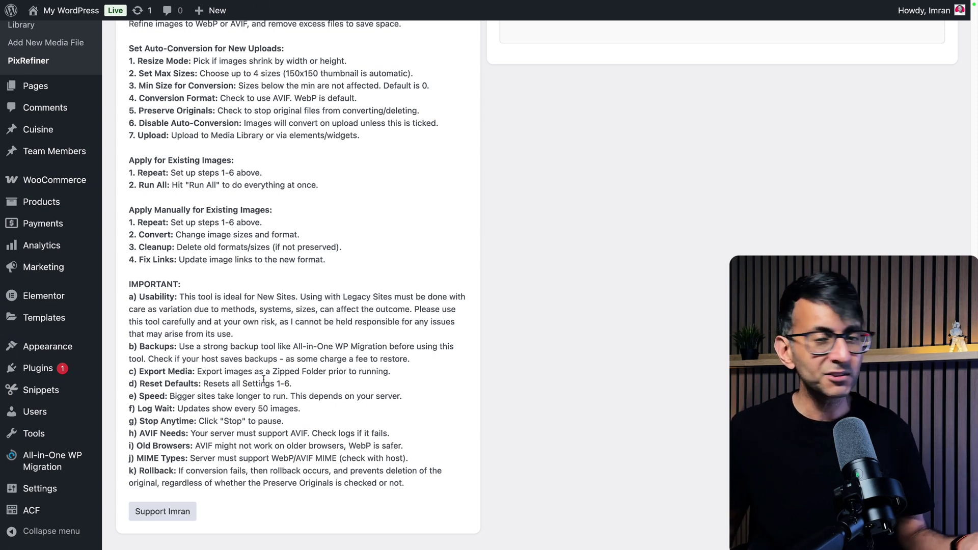
pyautogui.scroll(1, 252, 147)
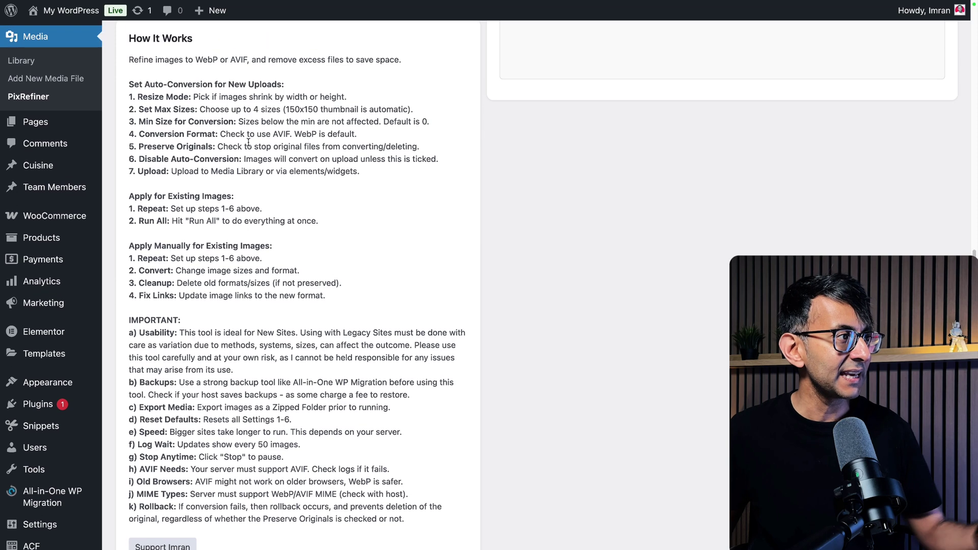
pyautogui.scroll(10, 286, 173)
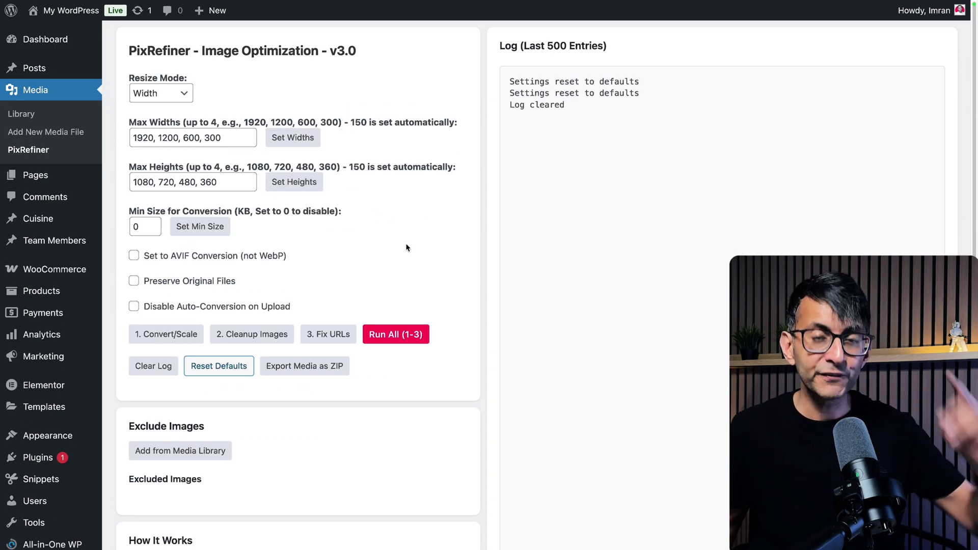
# - Keep Width resize mode, save widths 1920, 1200, 600, 300, then confirm Reset Defaults
pyautogui.click(185, 93)
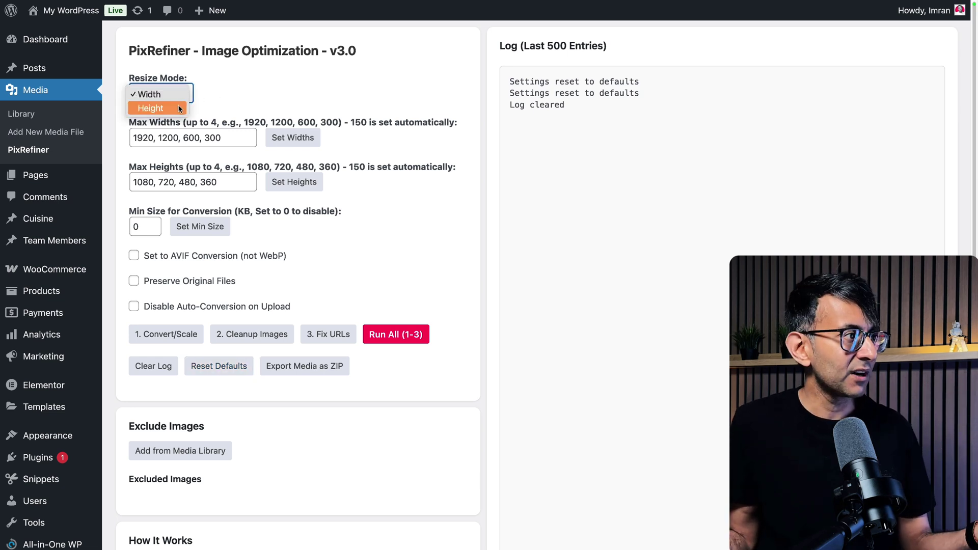
pyautogui.click(231, 96)
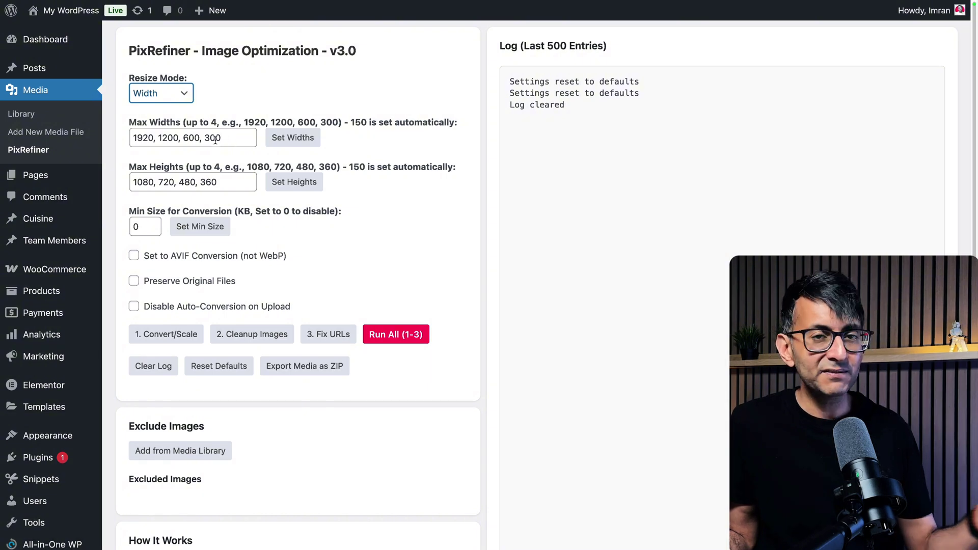
pyautogui.click(275, 141)
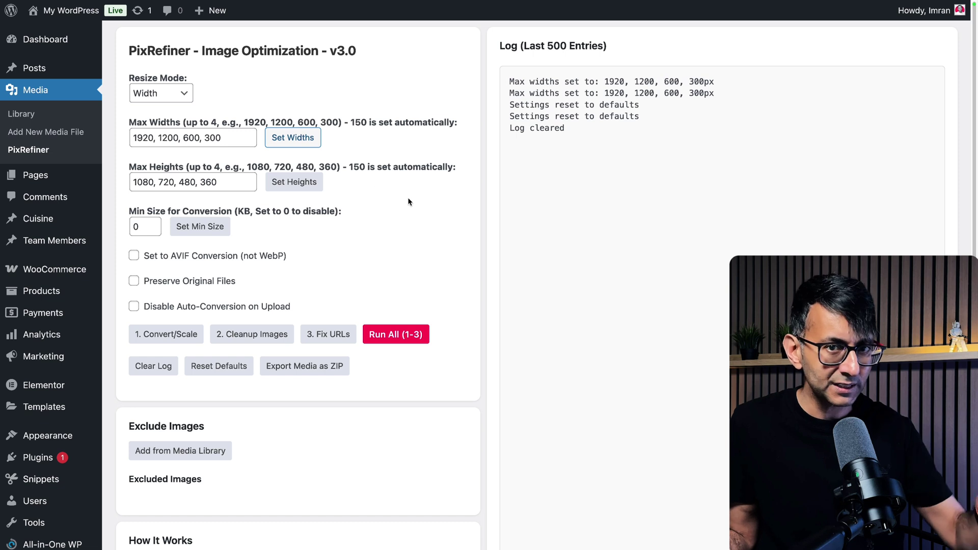
pyautogui.click(219, 366)
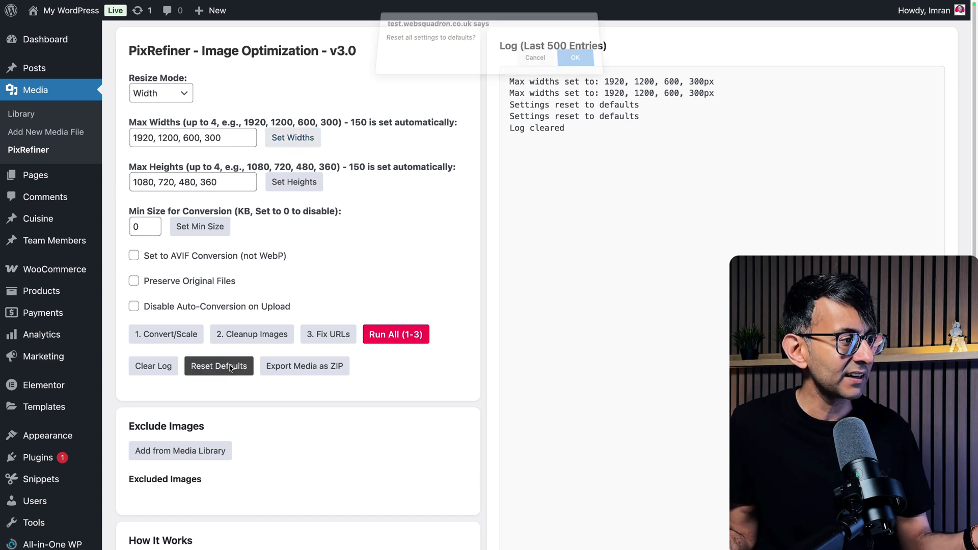
pyautogui.click(564, 60)
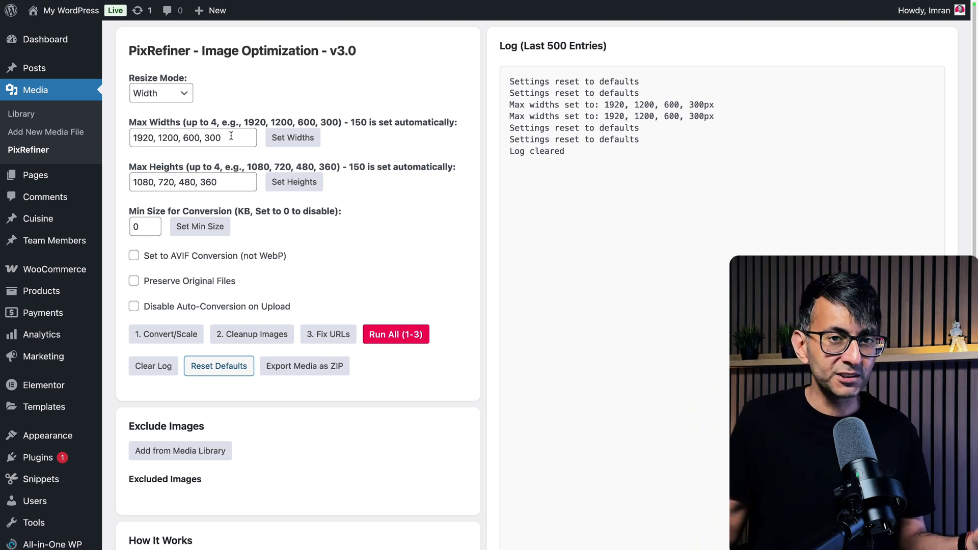
# - Replace the four default Max Widths values with 900, 400
pyautogui.moveTo(230, 136); pyautogui.dragTo(154, 136)
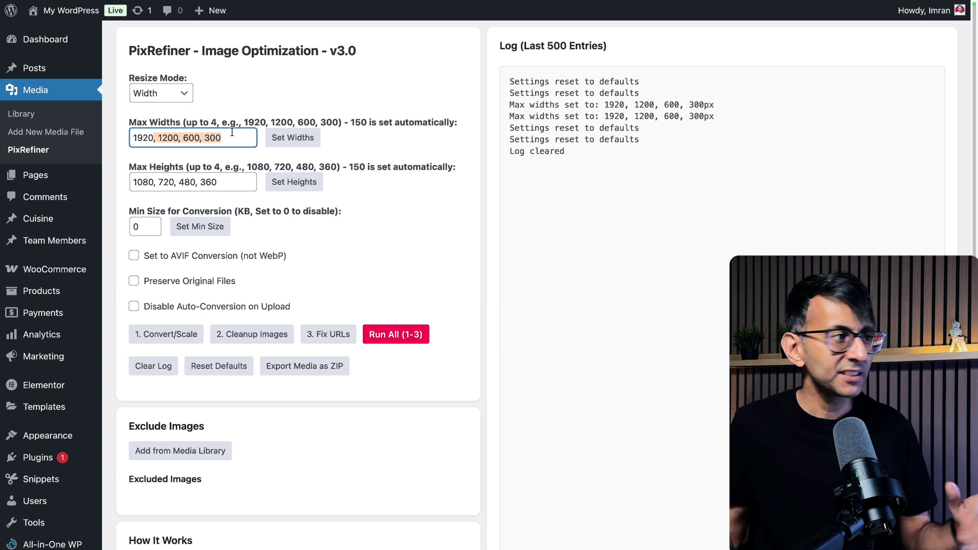
pyautogui.click(232, 133)
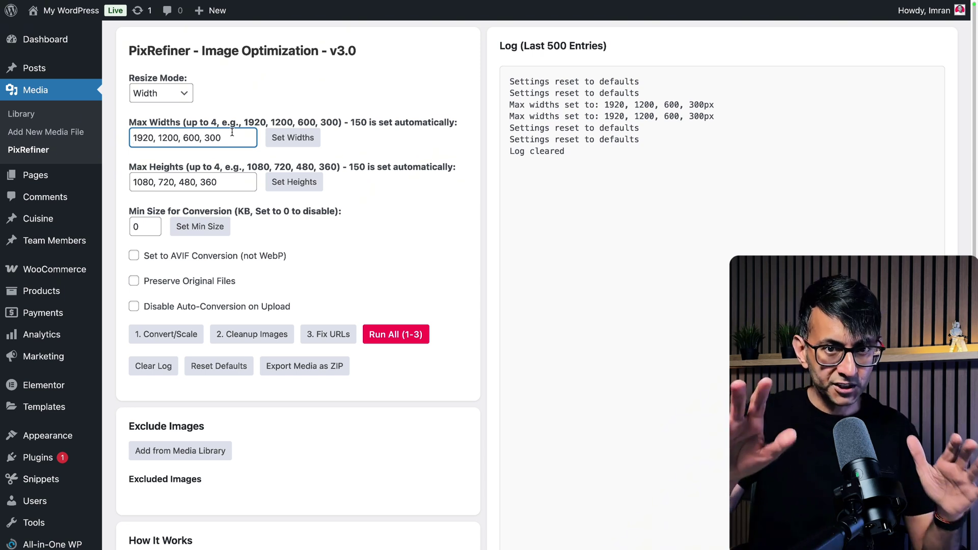
pyautogui.press('Home')
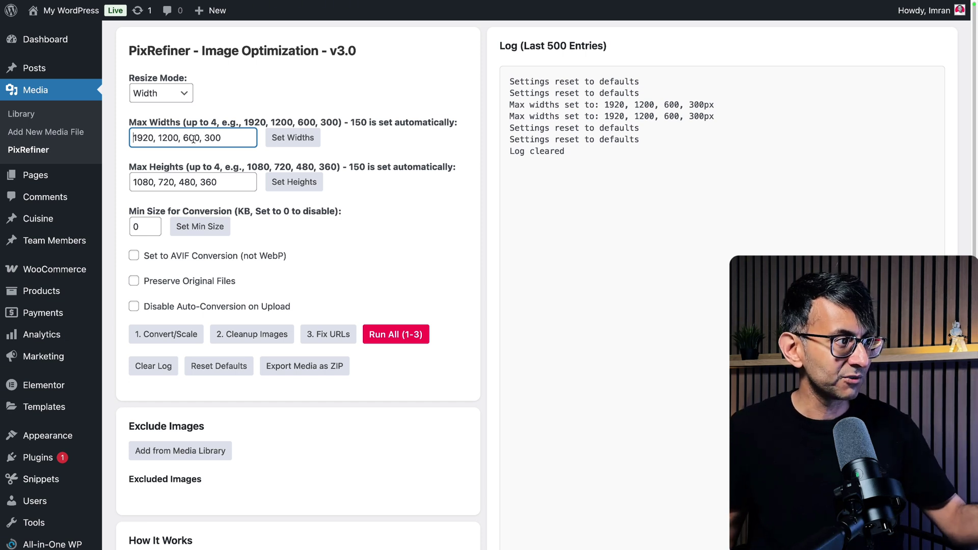
pyautogui.moveTo(227, 139); pyautogui.dragTo(121, 135)
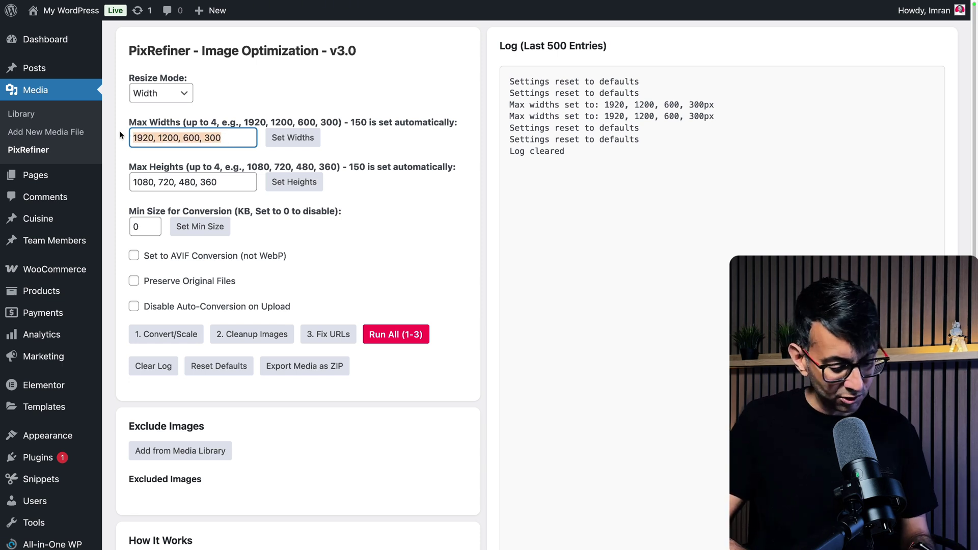
pyautogui.write('900, 400')
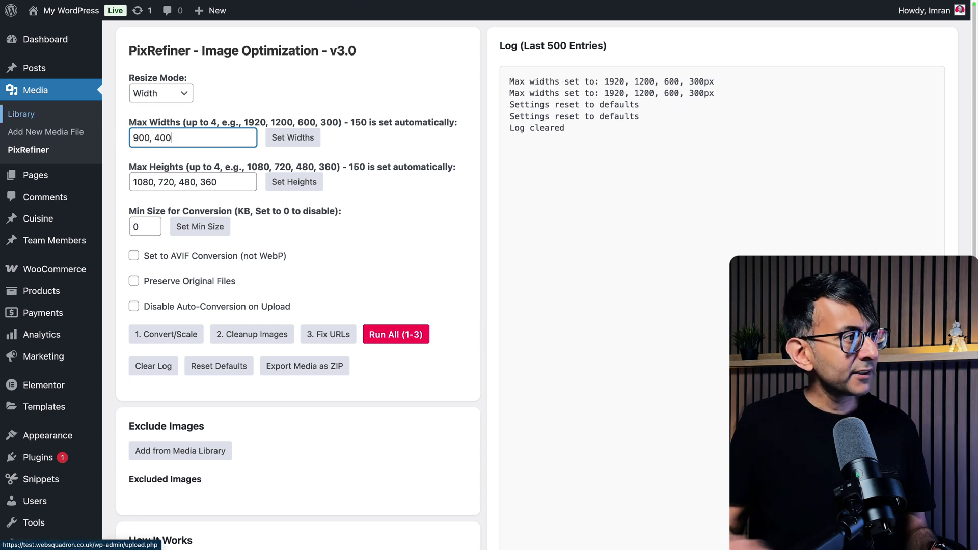
# - Save max widths 900, 400, then reset to defaults restoring 1920, 1200, 600, 300
pyautogui.click(290, 139)
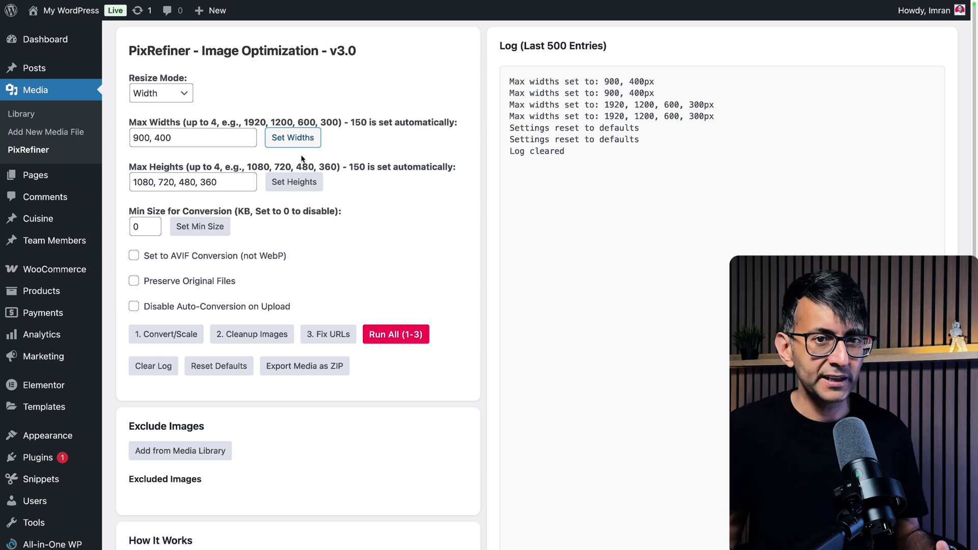
pyautogui.click(239, 371)
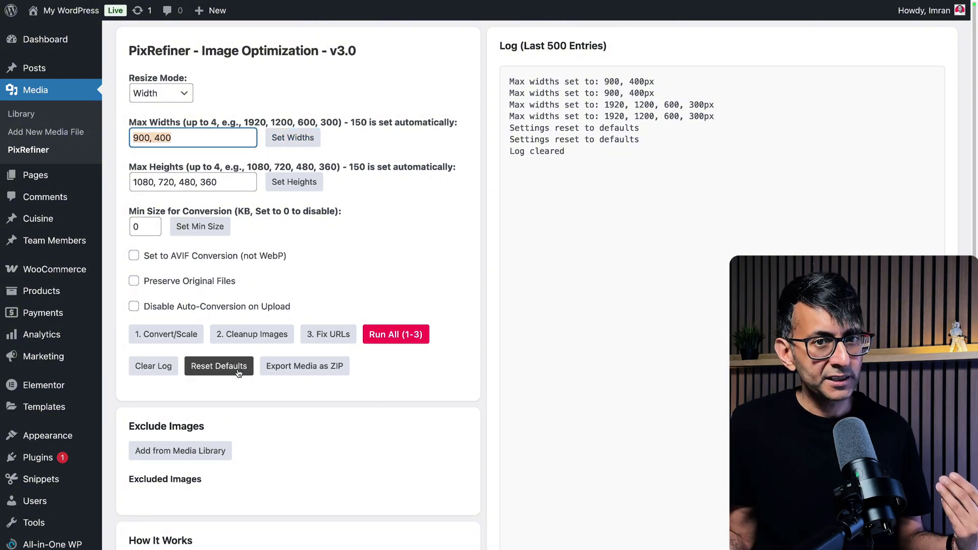
pyautogui.press('Return')
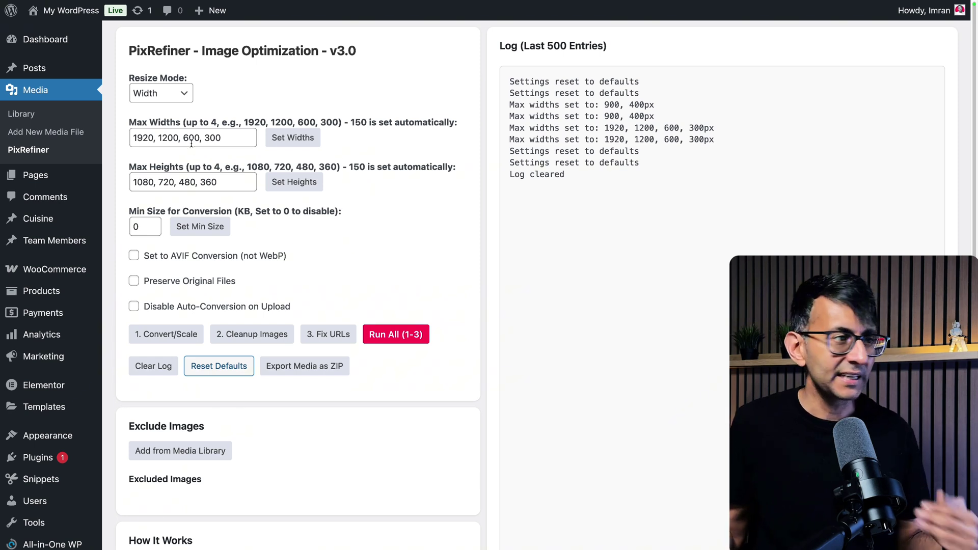
# - Switch the Resize Mode dropdown from Width to Height
pyautogui.click(270, 138)
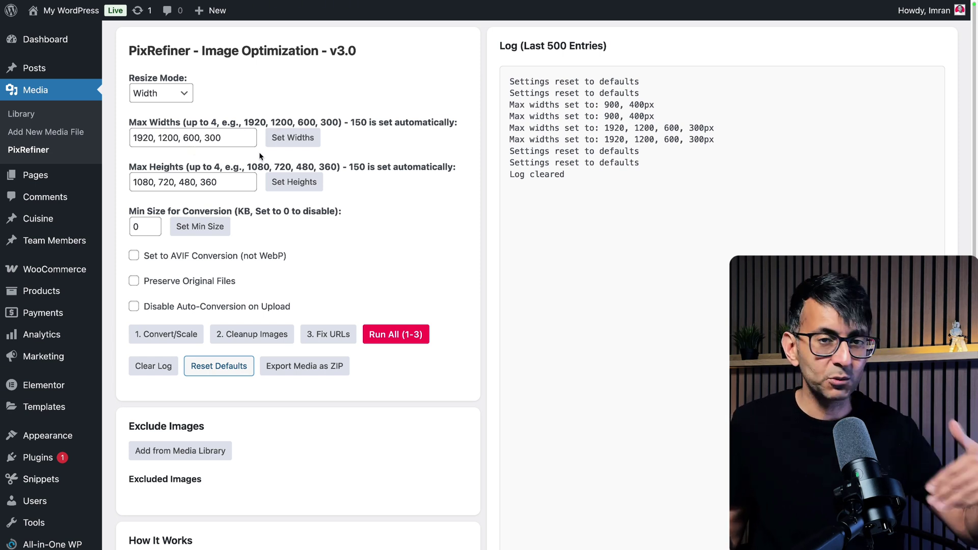
pyautogui.click(165, 96)
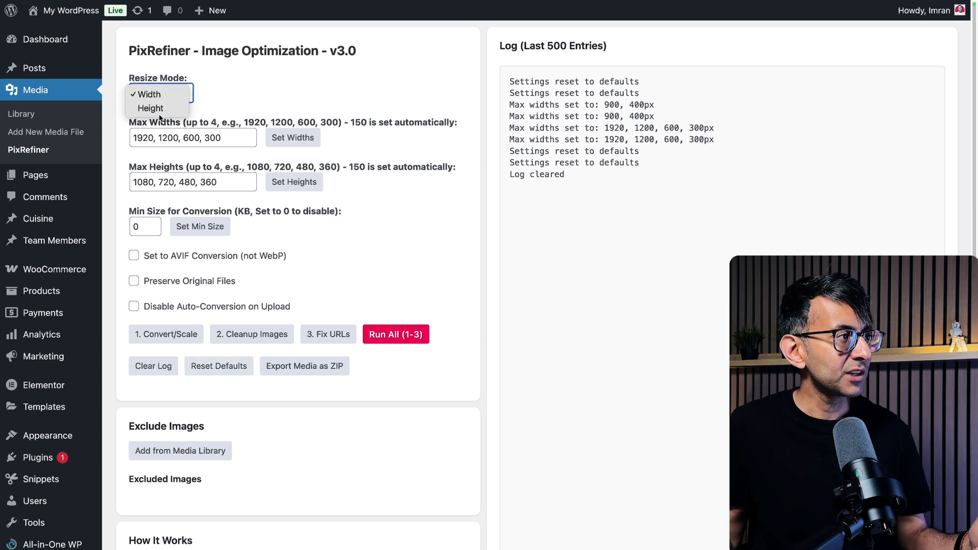
pyautogui.click(150, 105)
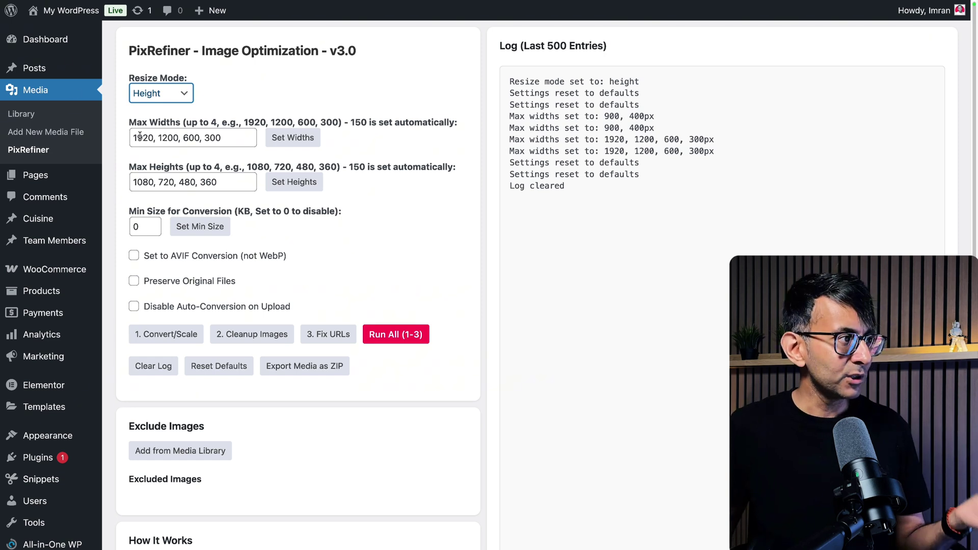
# - Replace the Max Widths value with 500 and save it with Set Widths
pyautogui.moveTo(232, 136); pyautogui.dragTo(126, 125)
pyautogui.write('500')
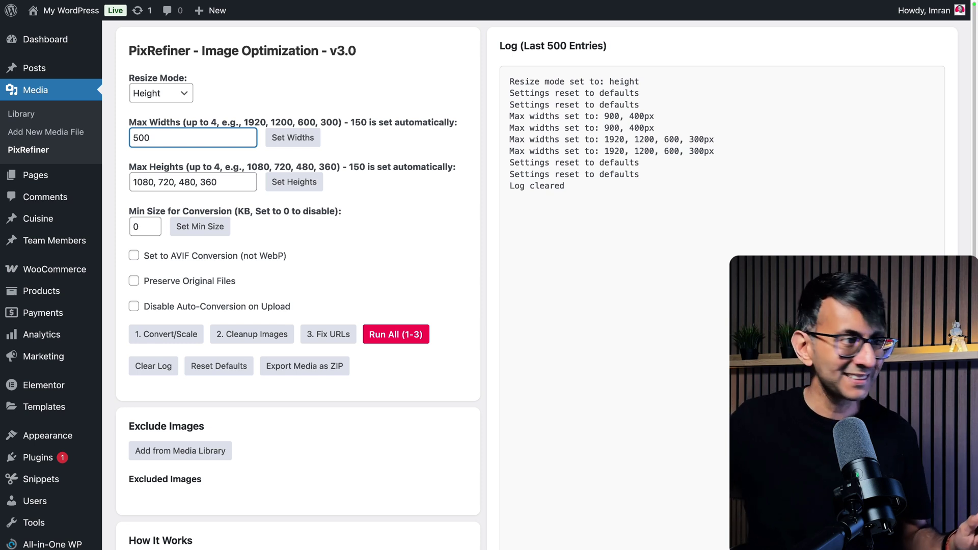
pyautogui.click(299, 138)
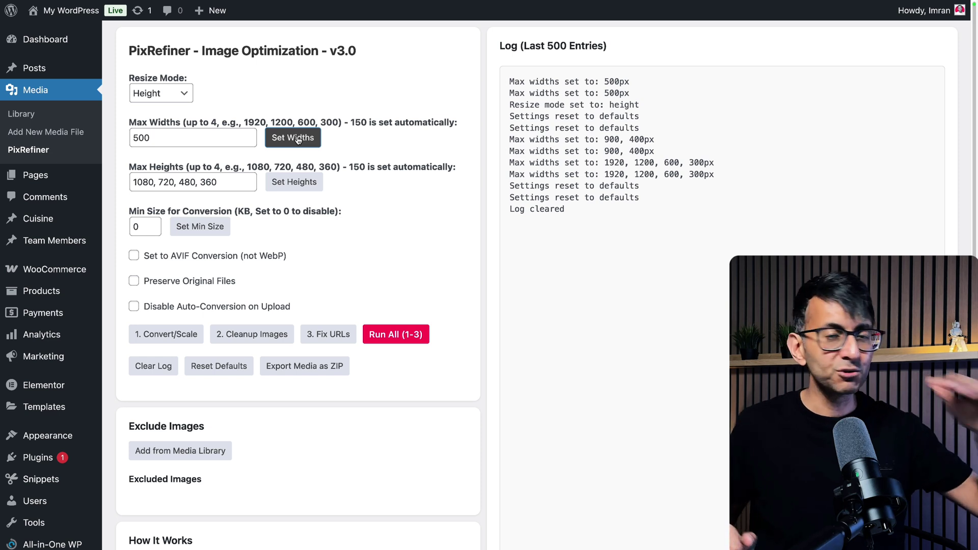
# - Reset to width mode with widths 1920, 1200, 600, 300 and clear the log
pyautogui.click(218, 365)
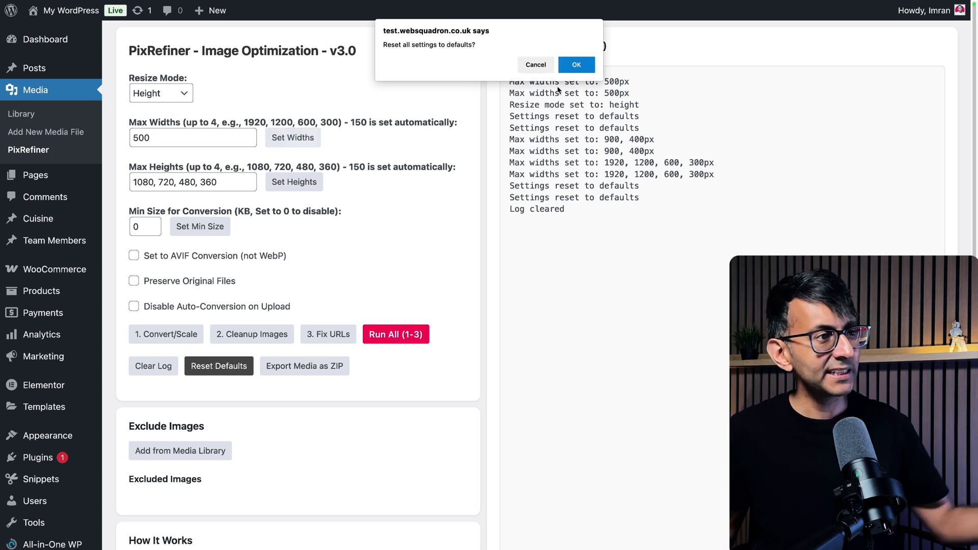
pyautogui.click(571, 62)
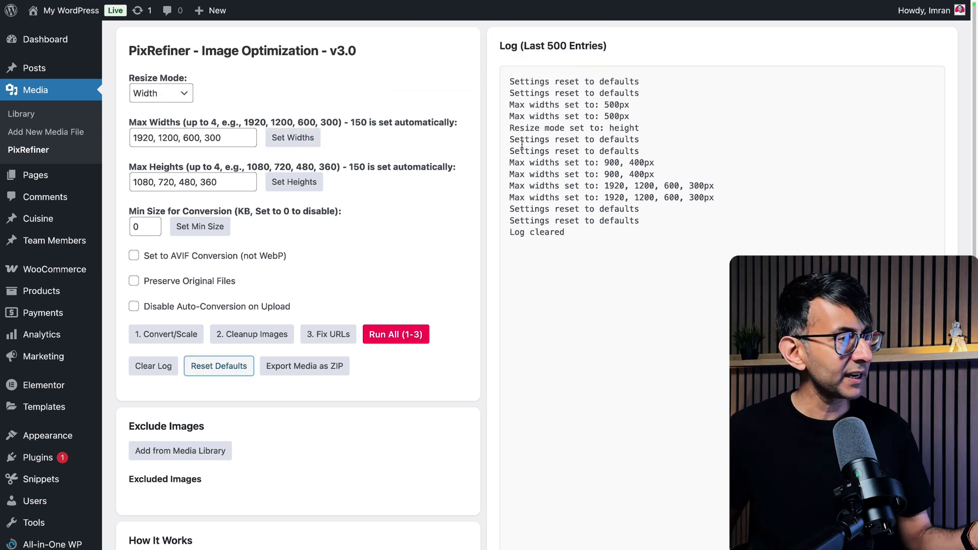
pyautogui.click(147, 367)
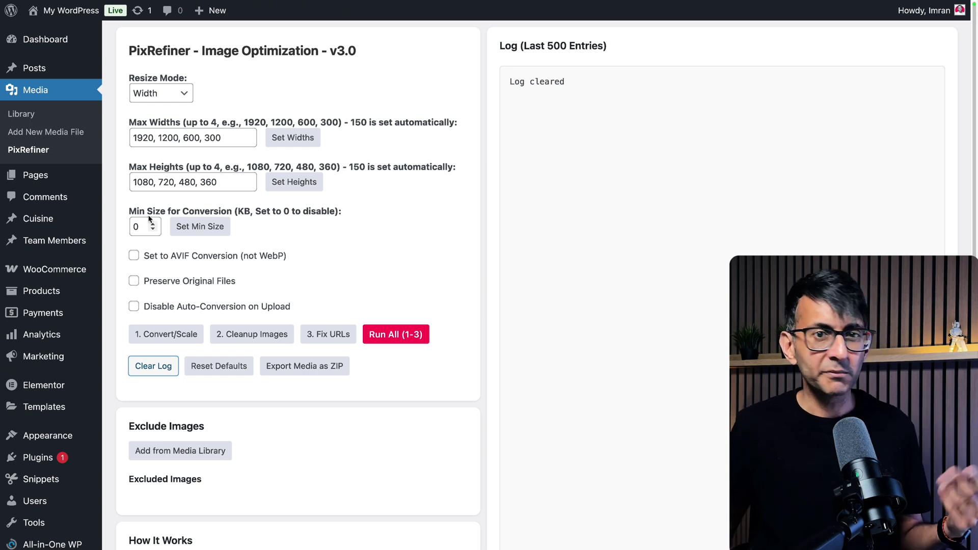
# - Enter 35 in the Min Size box and save the 35 KB conversion threshold
pyautogui.click(138, 226)
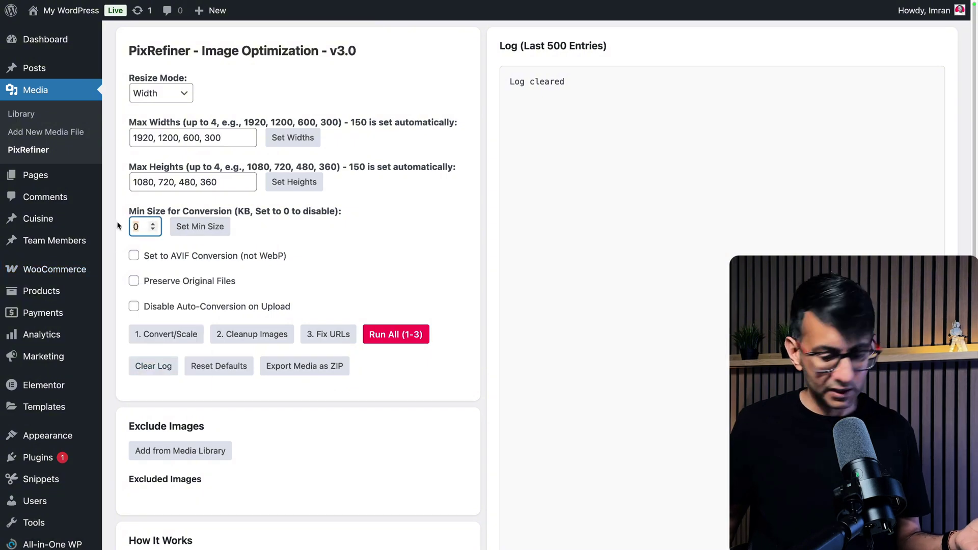
pyautogui.write('35')
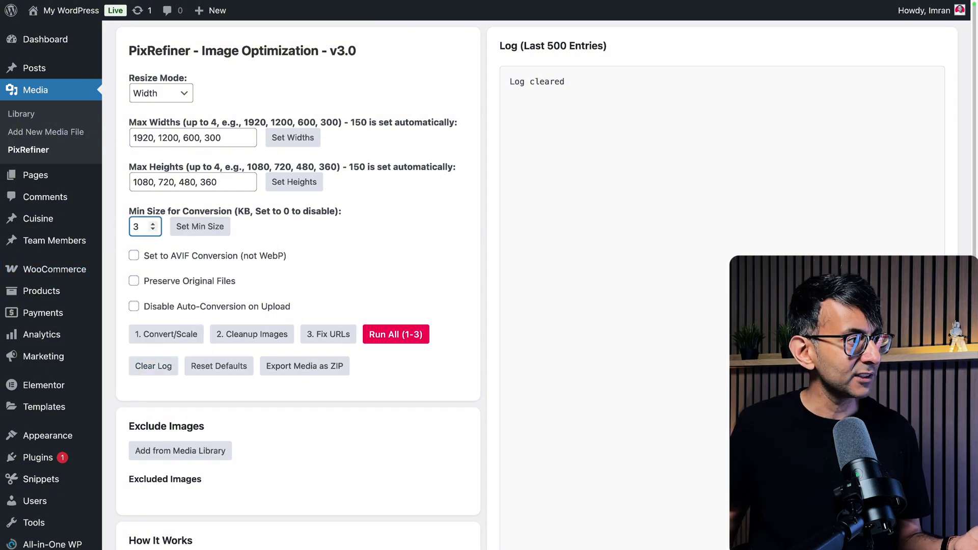
pyautogui.click(206, 226)
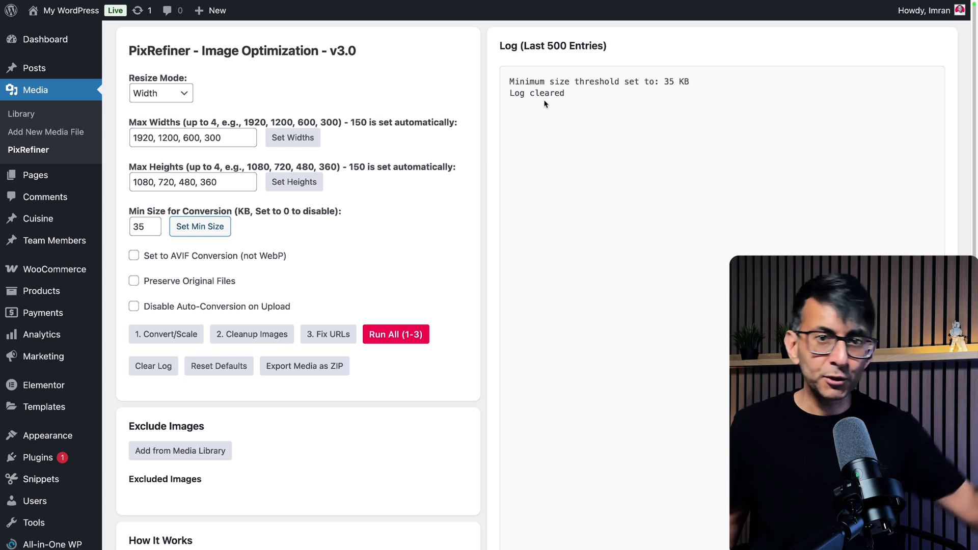
pyautogui.click(394, 345)
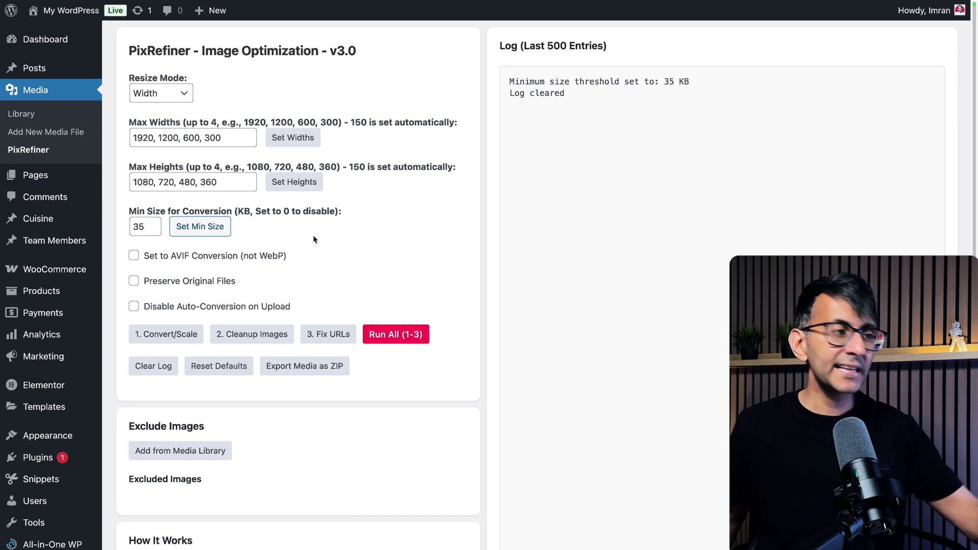
# - Confirm Reset Defaults to return Min Size to 0, then clear the log
pyautogui.click(219, 366)
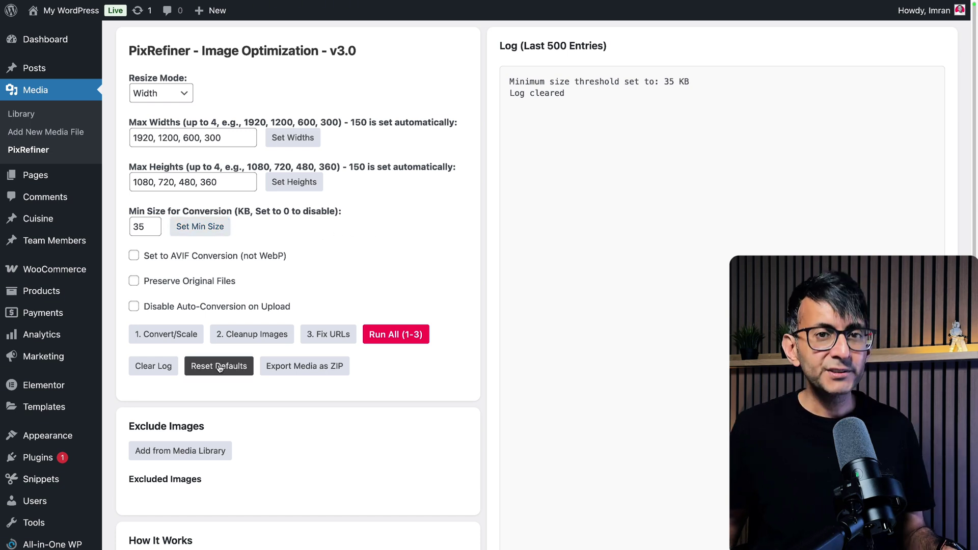
pyautogui.click(573, 64)
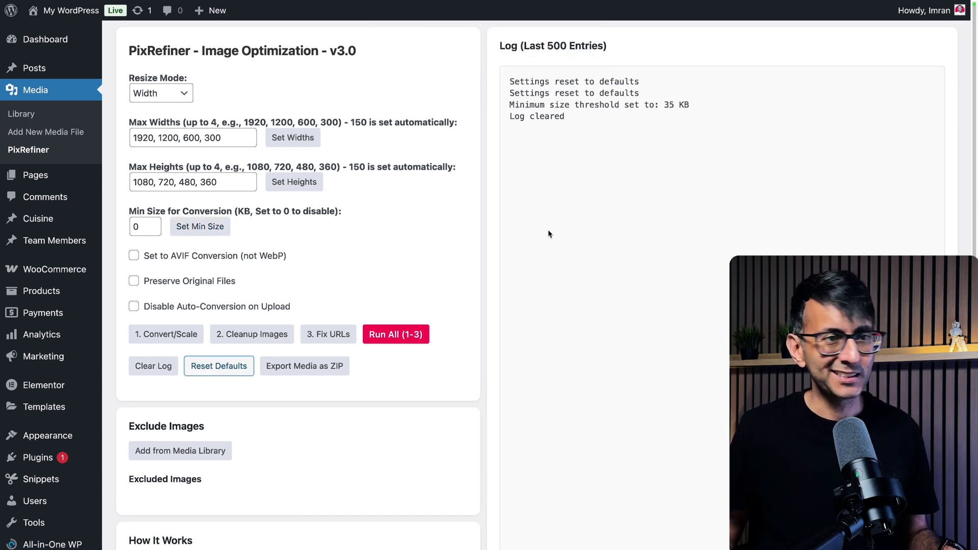
pyautogui.click(160, 373)
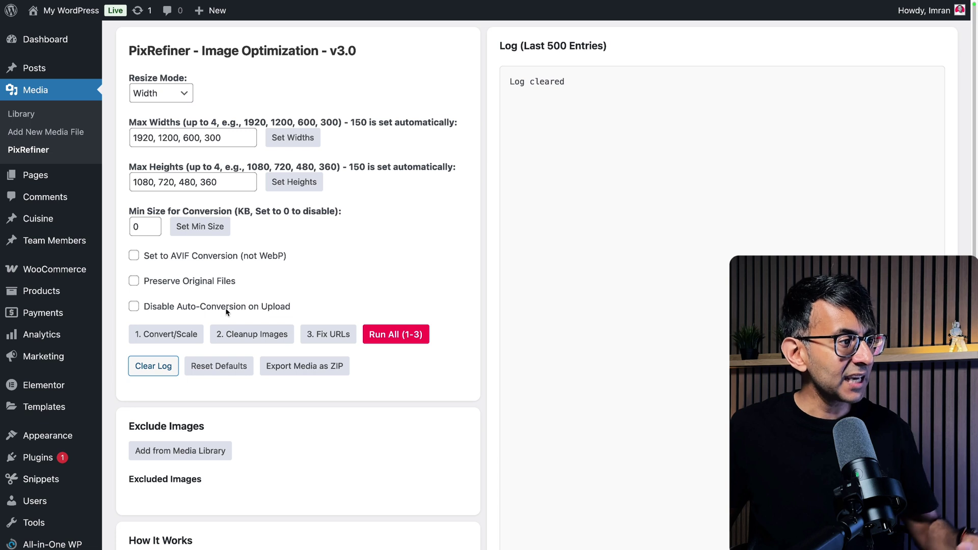
# - Disable auto-conversion on upload, toggling it back on and off once to demonstrate
pyautogui.click(130, 306)
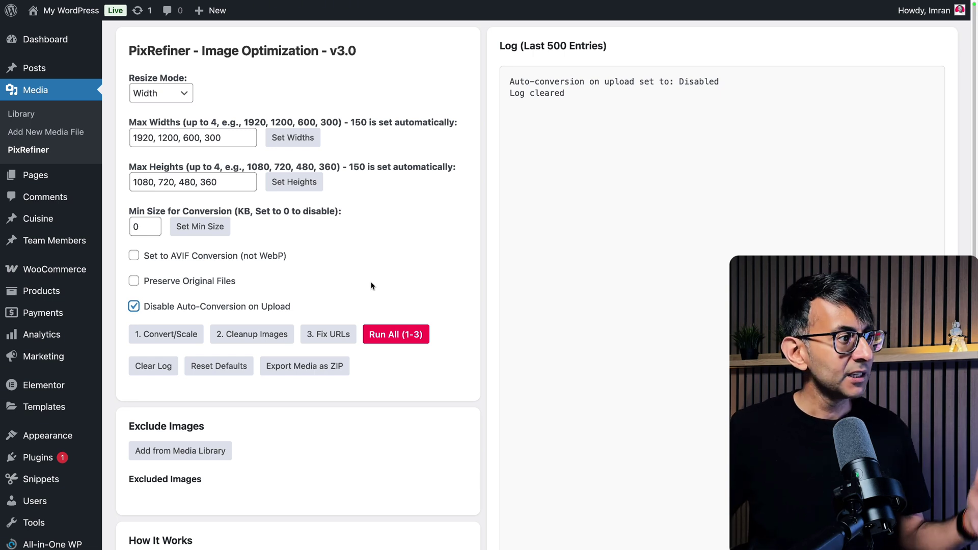
pyautogui.click(133, 309)
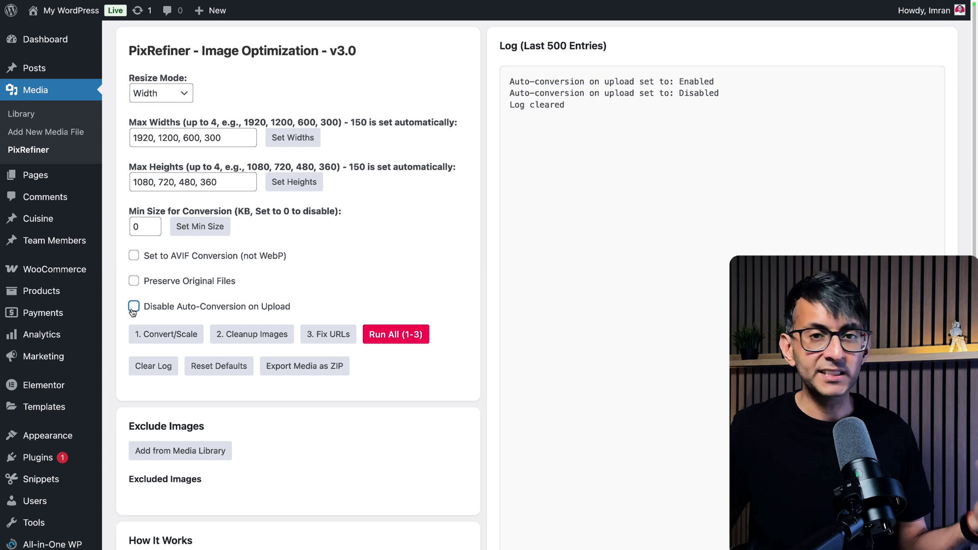
pyautogui.click(133, 310)
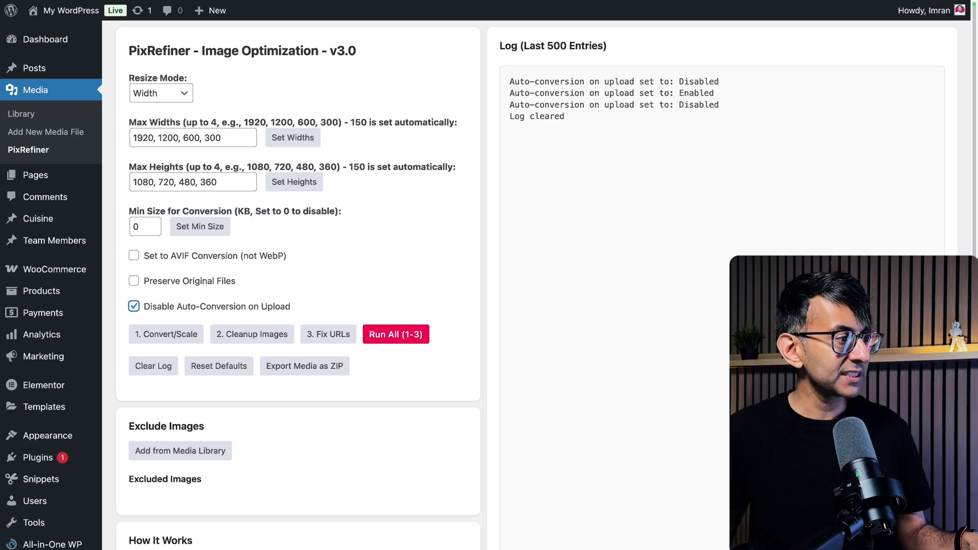
# - Add the Preserve image (ID 16029) from the Media Library to PixRefiner's excluded images
pyautogui.click(199, 455)
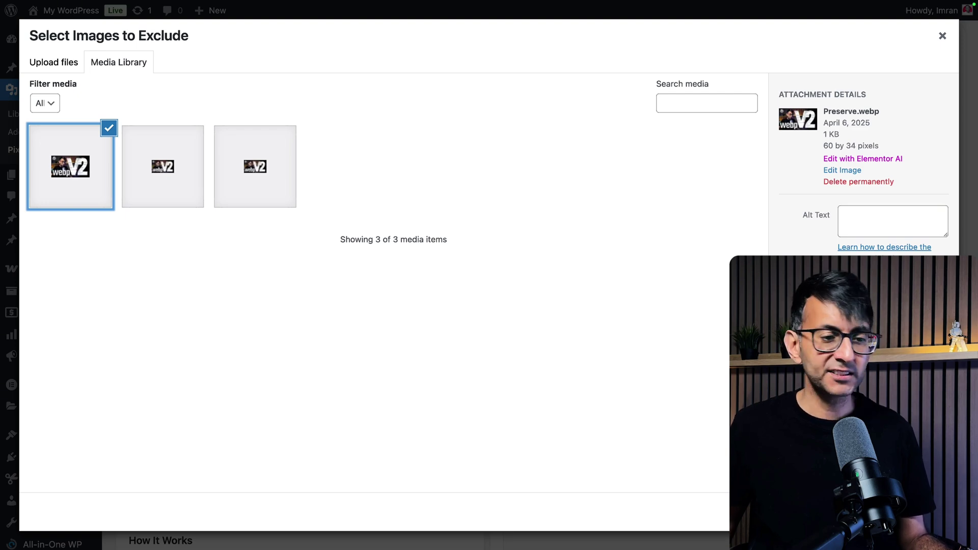
pyautogui.click(922, 512)
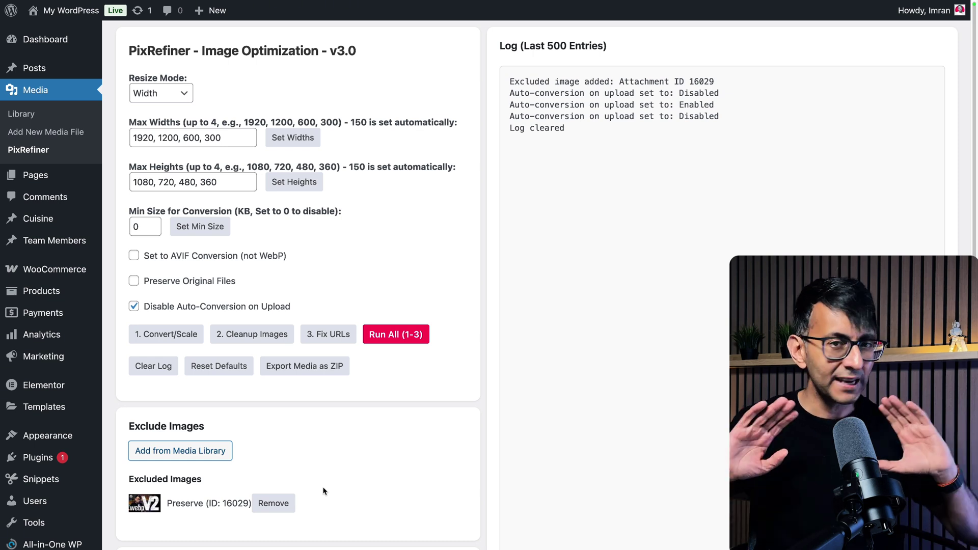
pyautogui.scroll(-1, 215, 486)
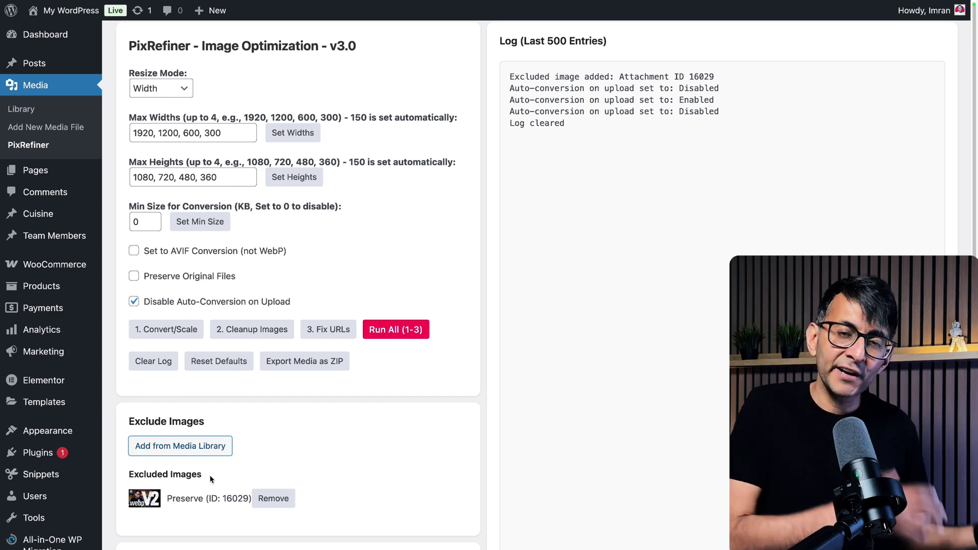
# - Remove Preserve from the exclusion list and reset all PixRefiner settings to defaults
pyautogui.click(283, 503)
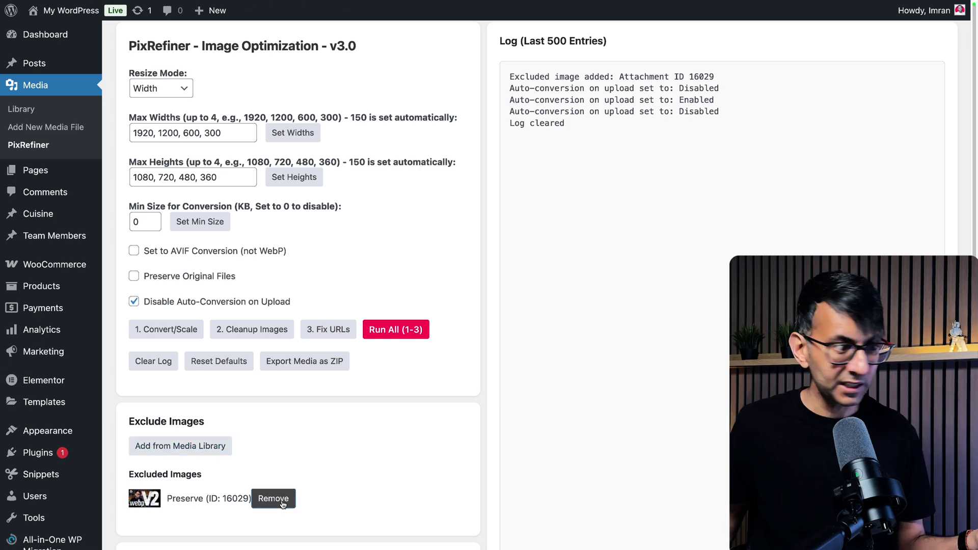
pyautogui.click(219, 362)
pyautogui.click(573, 62)
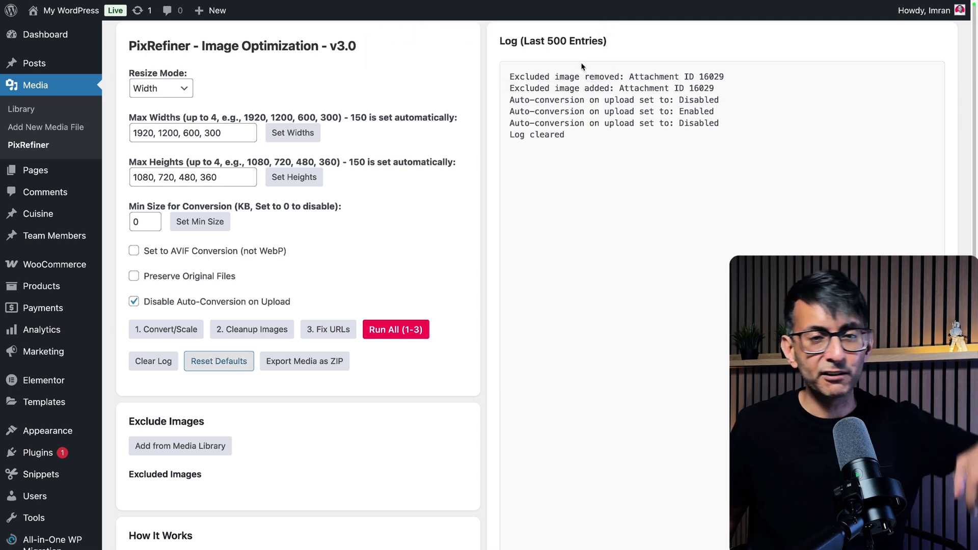
pyautogui.scroll(1, 582, 66)
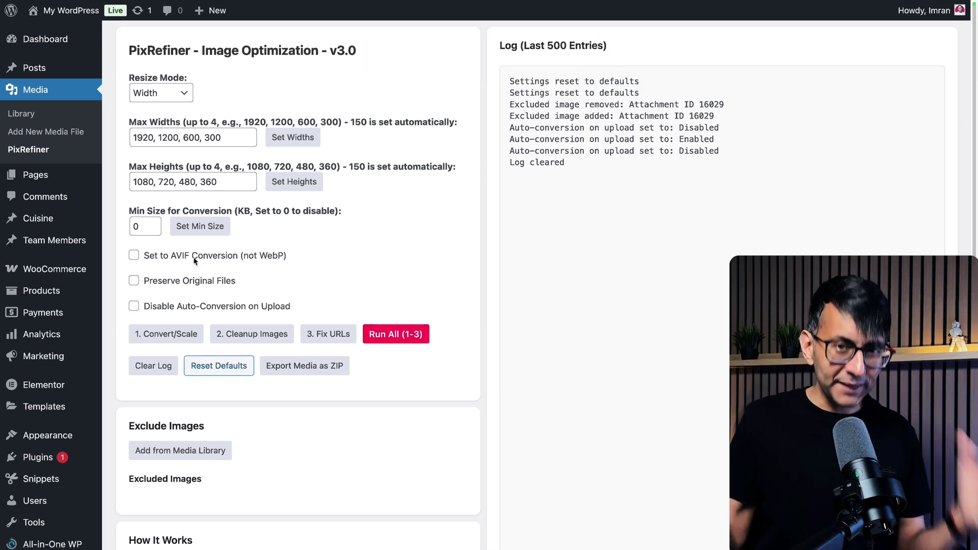
# - Tick 'Set to AVIF Conversion (not WebP)' and accept the reconvert-all-images warning
pyautogui.click(145, 258)
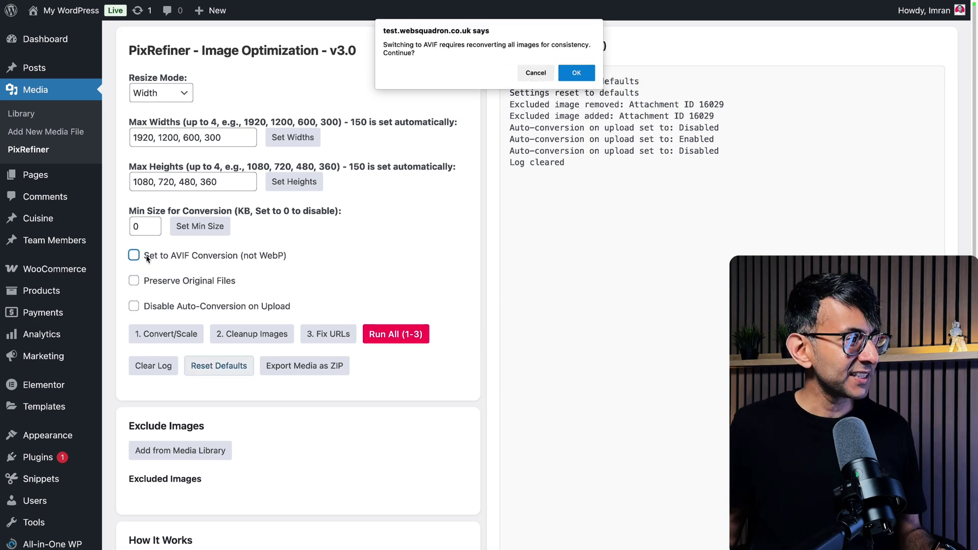
pyautogui.click(586, 76)
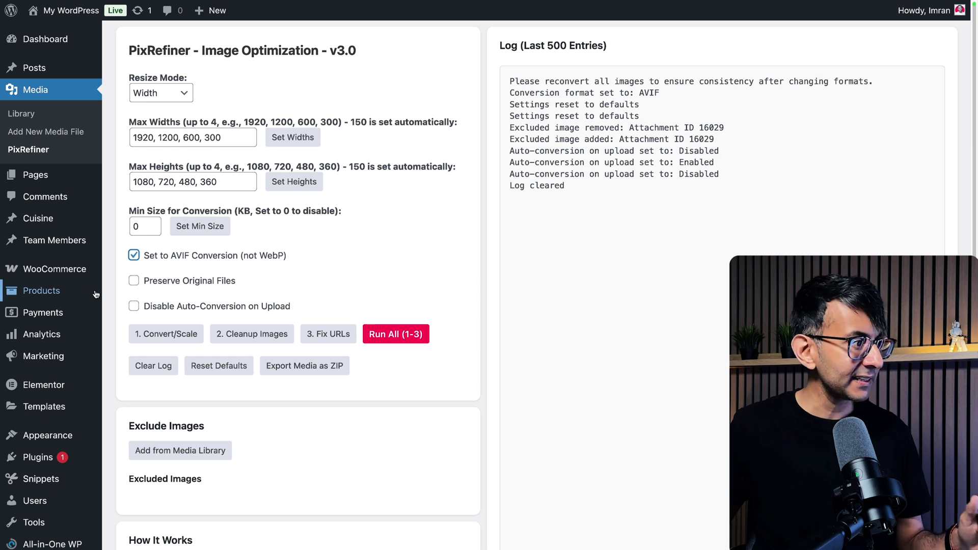
# - Tick Disable Auto-Conversion and Preserve Original Files, then untick AVIF, Preserve Originals and Disable Auto-Conversion
pyautogui.click(133, 306)
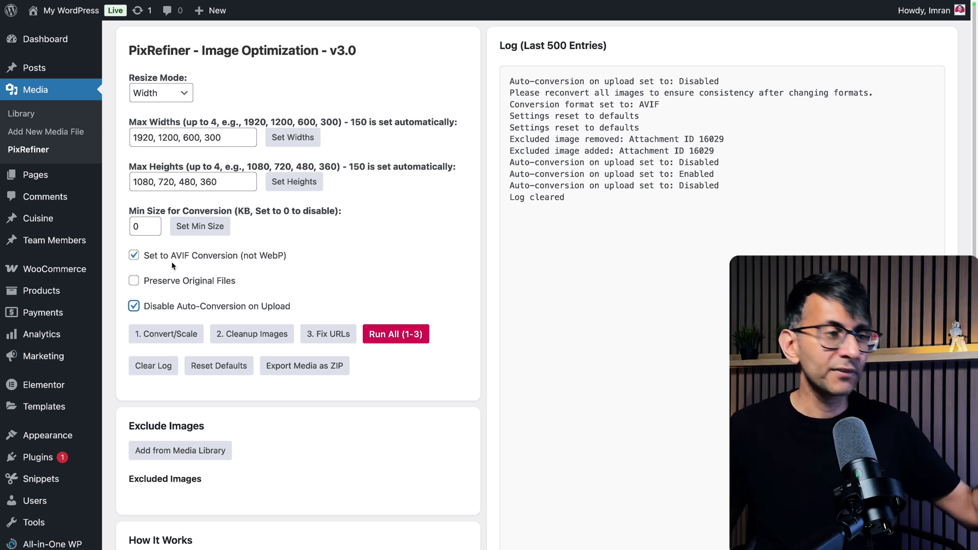
pyautogui.click(134, 280)
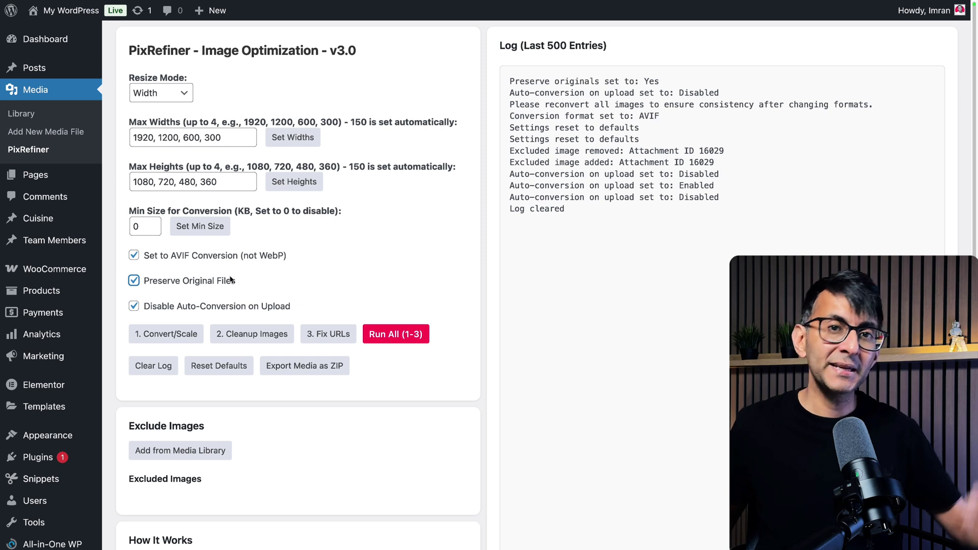
pyautogui.click(134, 255)
pyautogui.click(134, 280)
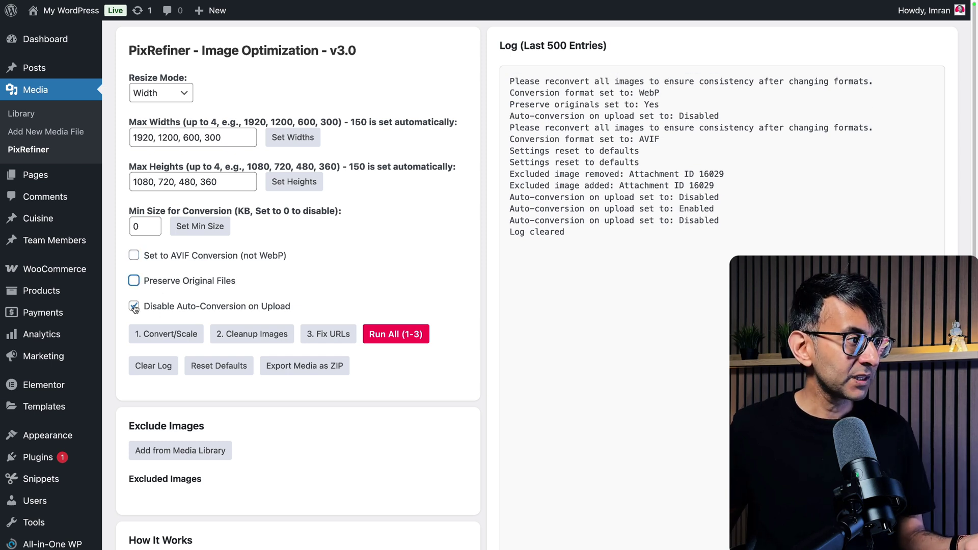
pyautogui.click(134, 306)
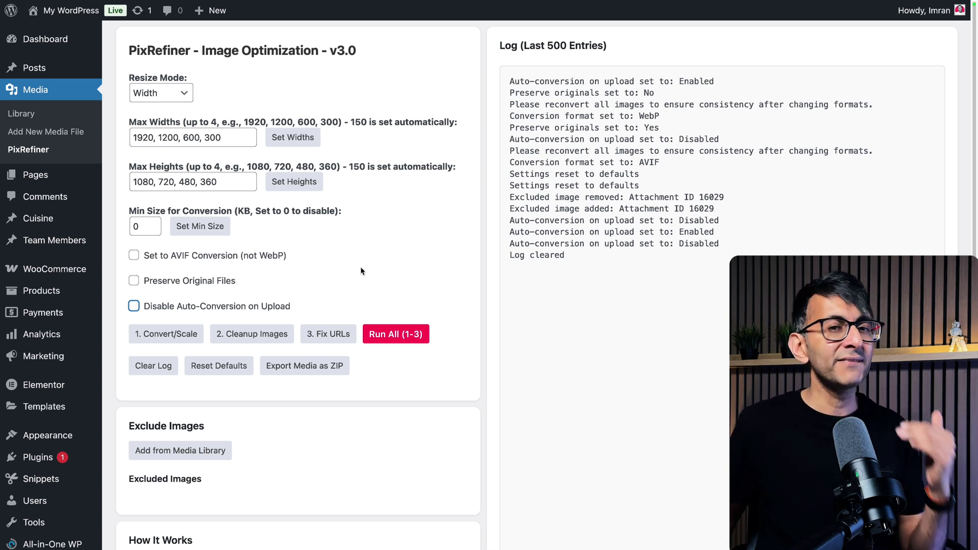
# - Export all media as ZIP, downloading media_export_2025-04-07_08-07-17.zip
pyautogui.click(409, 376)
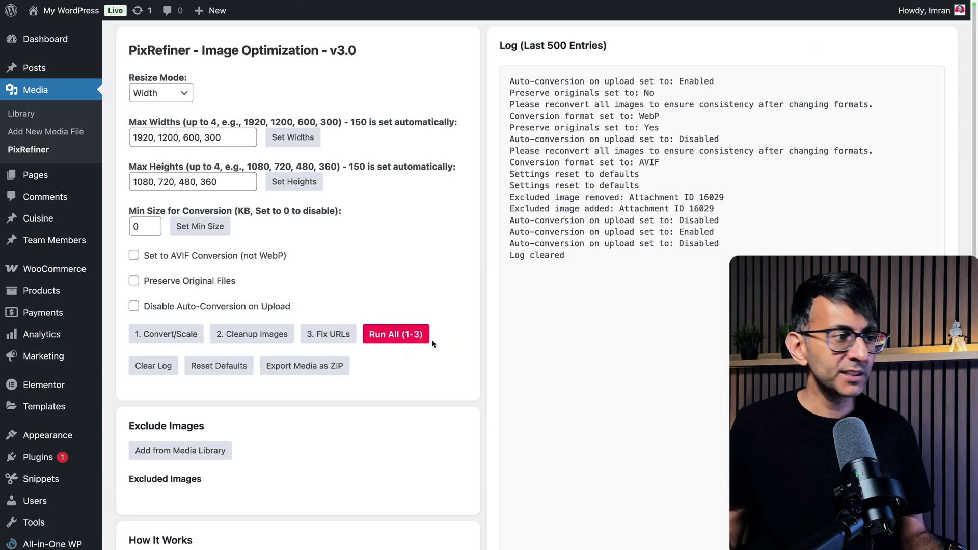
pyautogui.click(323, 373)
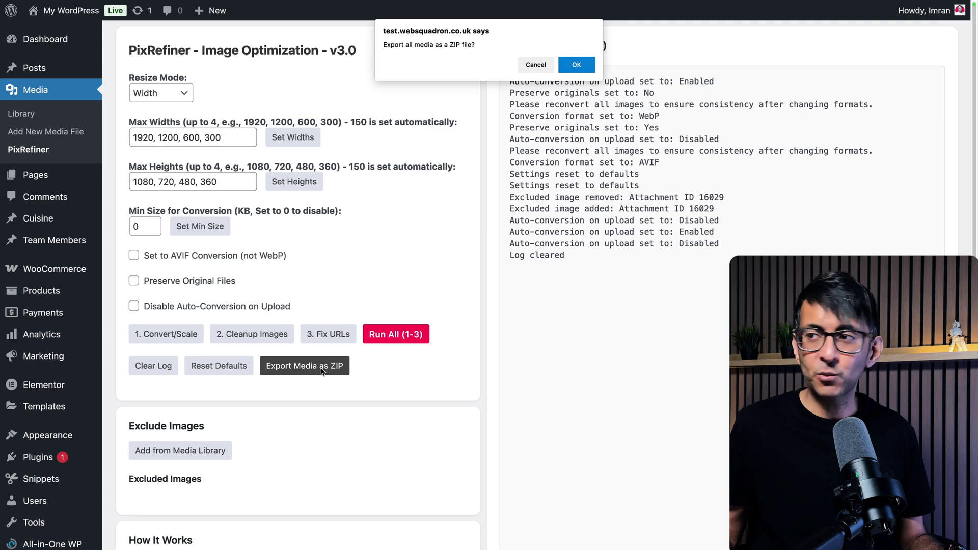
pyautogui.click(579, 65)
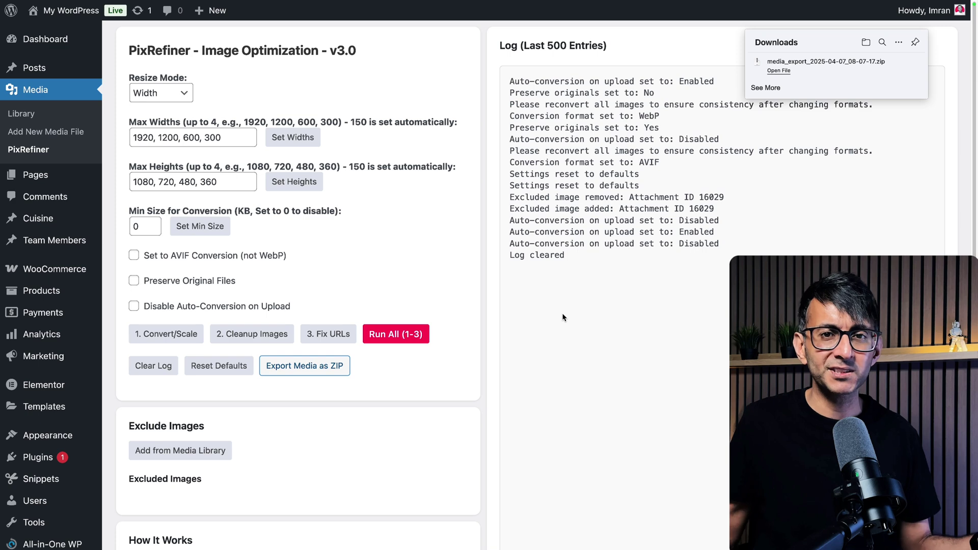
# - Close the Downloads panel showing the finished ZIP download
pyautogui.click(656, 348)
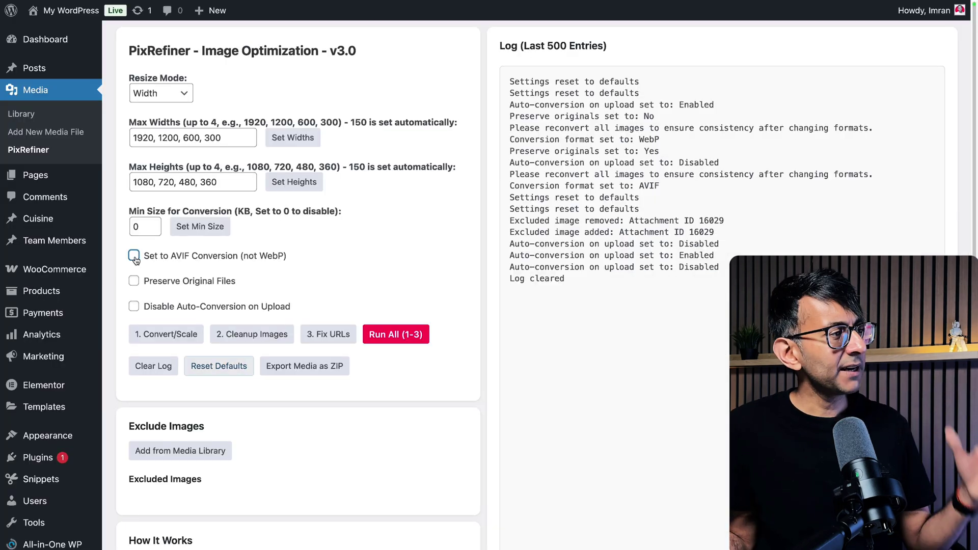
# - Tick the AVIF conversion option and confirm the 'Switching to AVIF' prompt
pyautogui.click(133, 256)
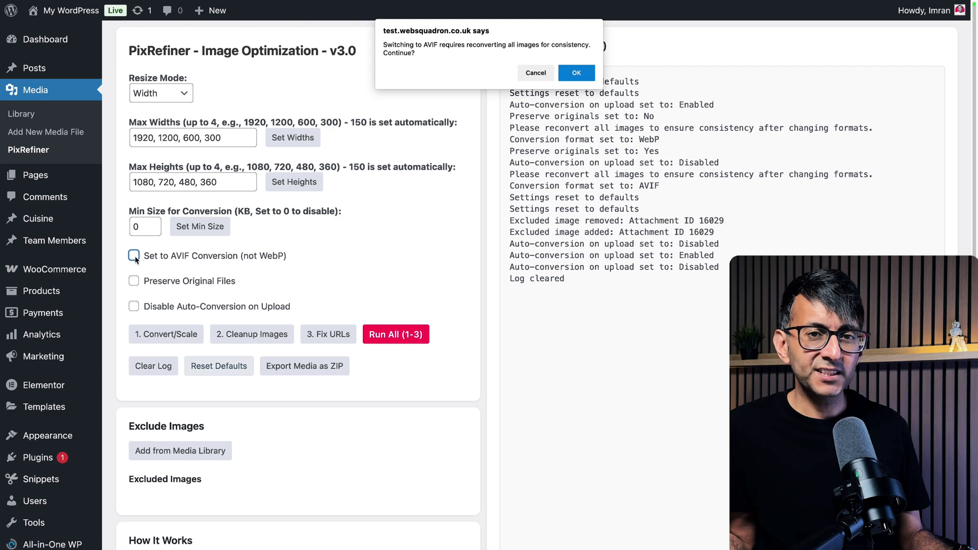
pyautogui.click(576, 72)
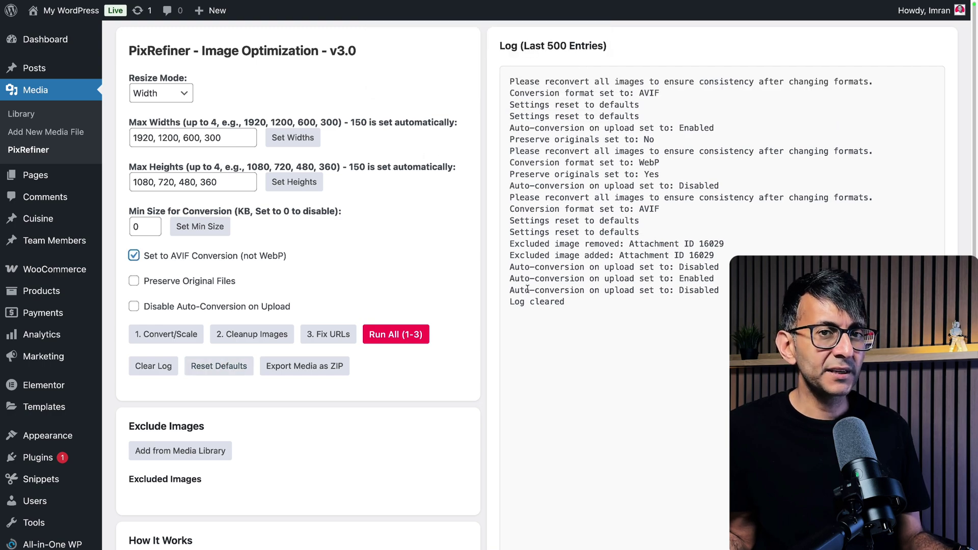
pyautogui.scroll(-10, 429, 323)
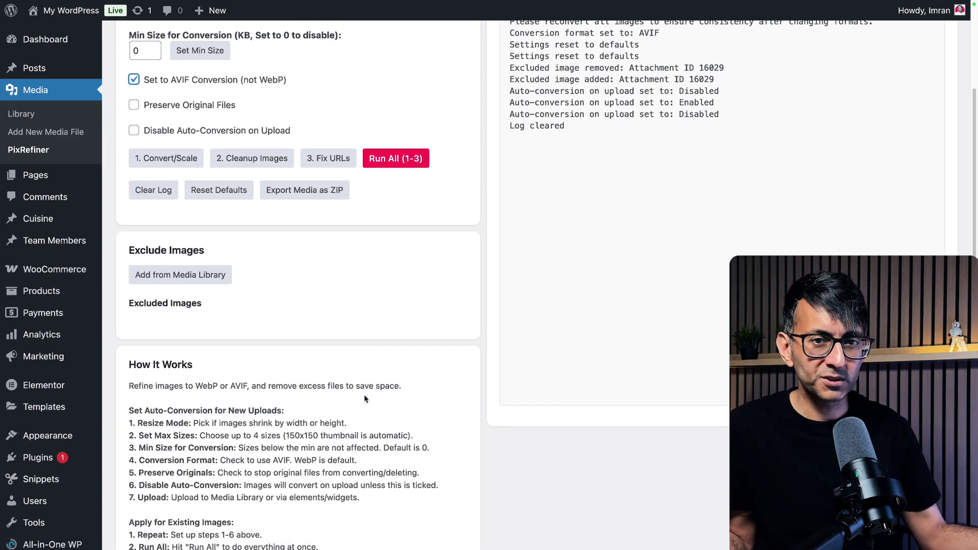
pyautogui.scroll(1, 365, 399)
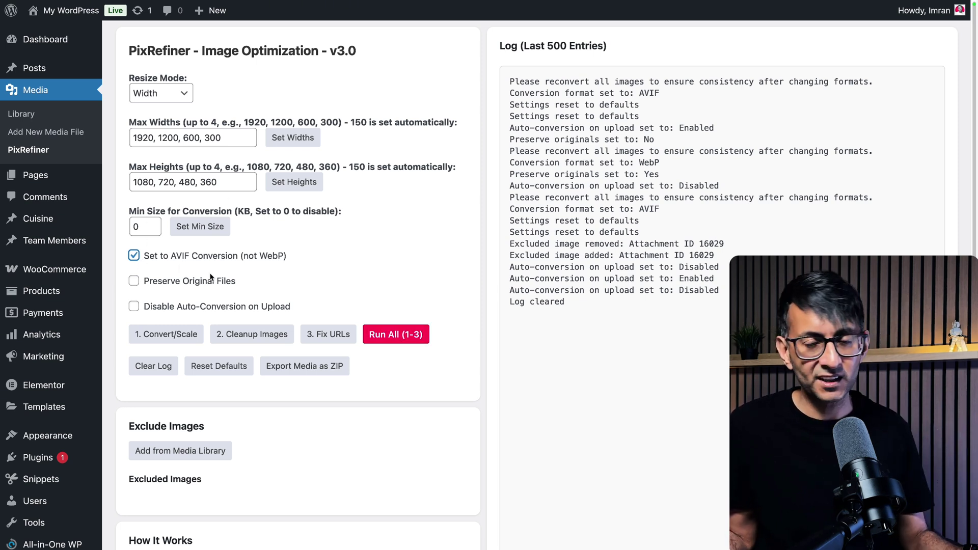
# - Run All (1-3) to convert Image, Other and Preserve to AVIF, deleting originals
pyautogui.click(408, 339)
pyautogui.click(573, 64)
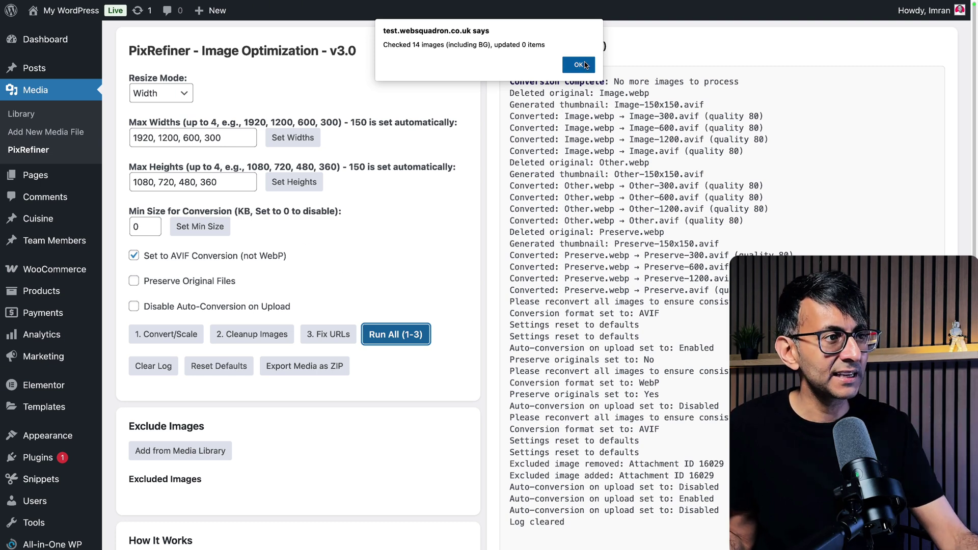
# - Dismiss the 'Checked 14 images' and 'All steps completed!' alerts
pyautogui.click(568, 66)
pyautogui.click(568, 66)
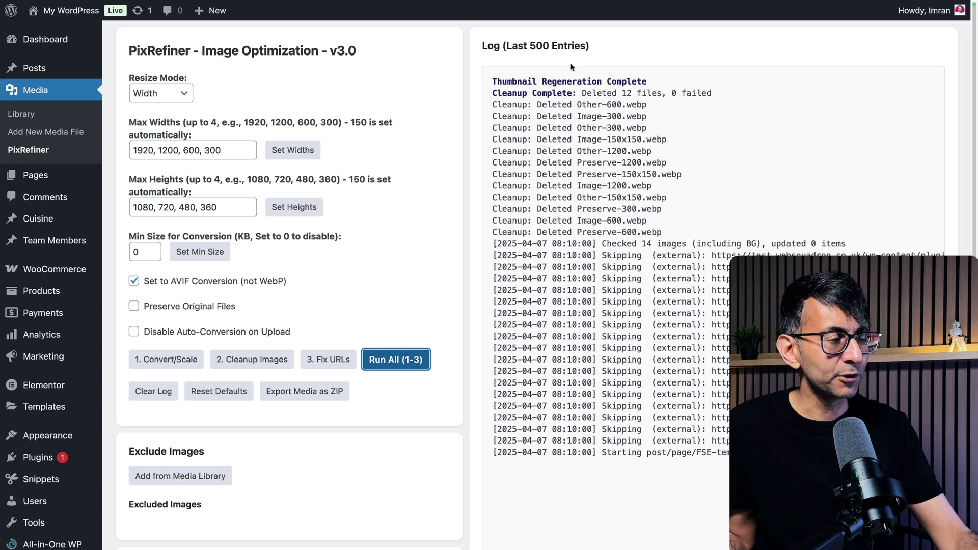